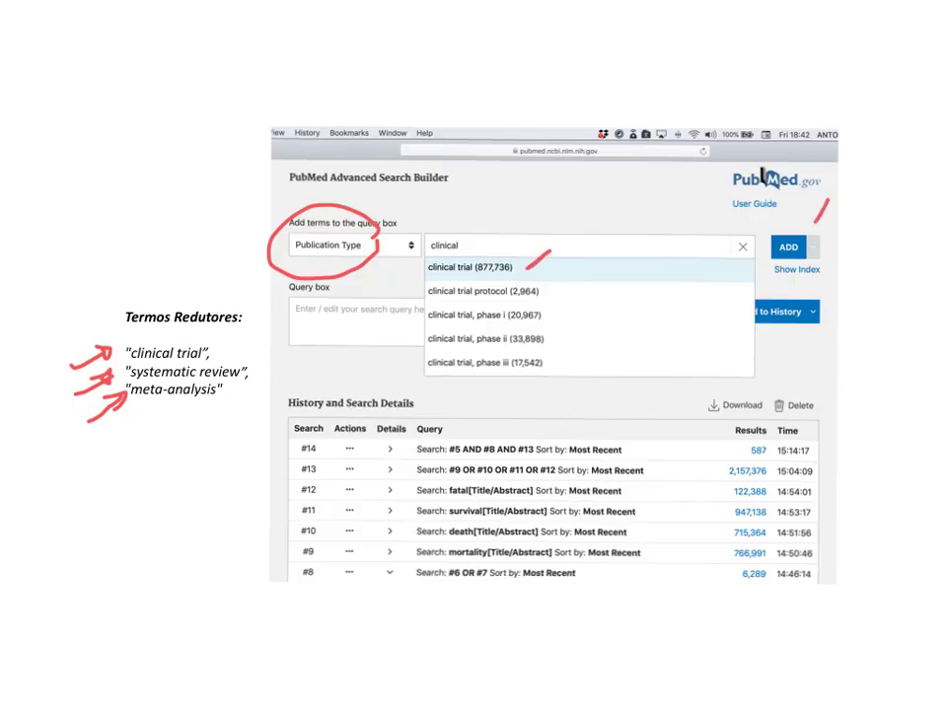
Highlight searches #15, #16 and #17 combined with OR as search #18 (1,061,197 results)
left_click_drag(828, 199, 810, 232)
left_click_drag(865, 266, 828, 289)
key("Right")
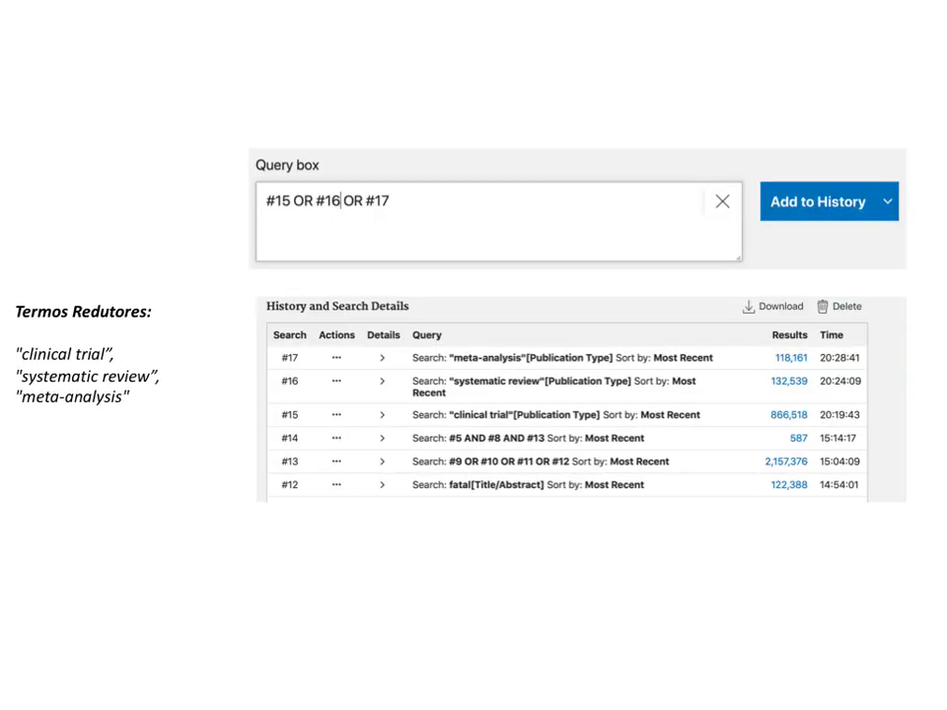
left_click_drag(720, 415, 745, 415)
left_click_drag(515, 423, 586, 422)
left_click_drag(480, 394, 595, 394)
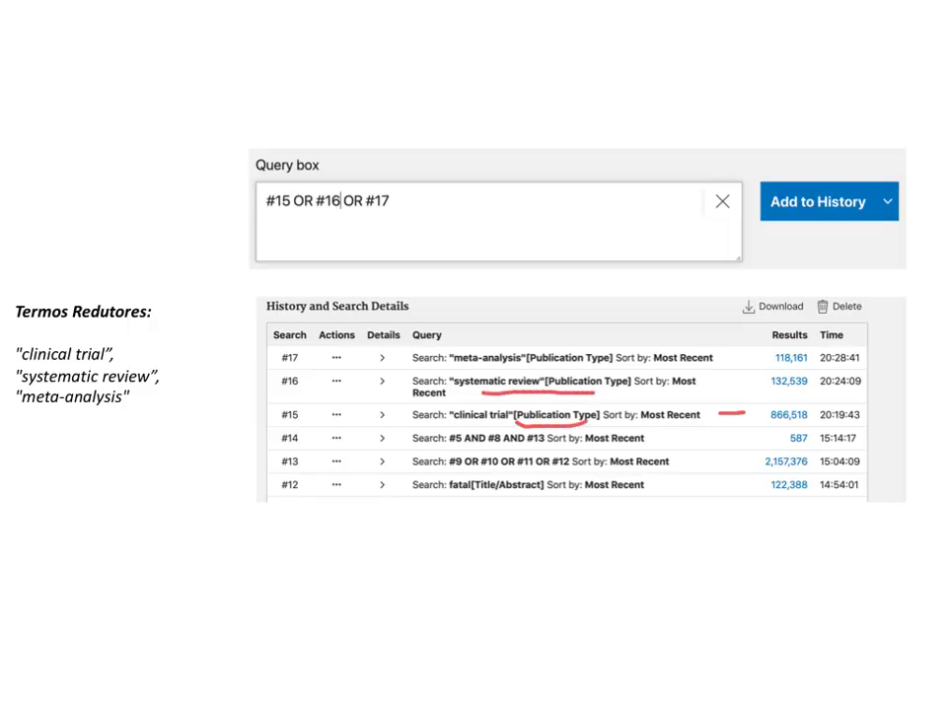
left_click_drag(457, 371, 577, 365)
mouse_move(405, 163)
left_mouse_down()
mouse_move(347, 154)
mouse_move(235, 217)
mouse_move(434, 207)
mouse_move(449, 182)
left_mouse_up()
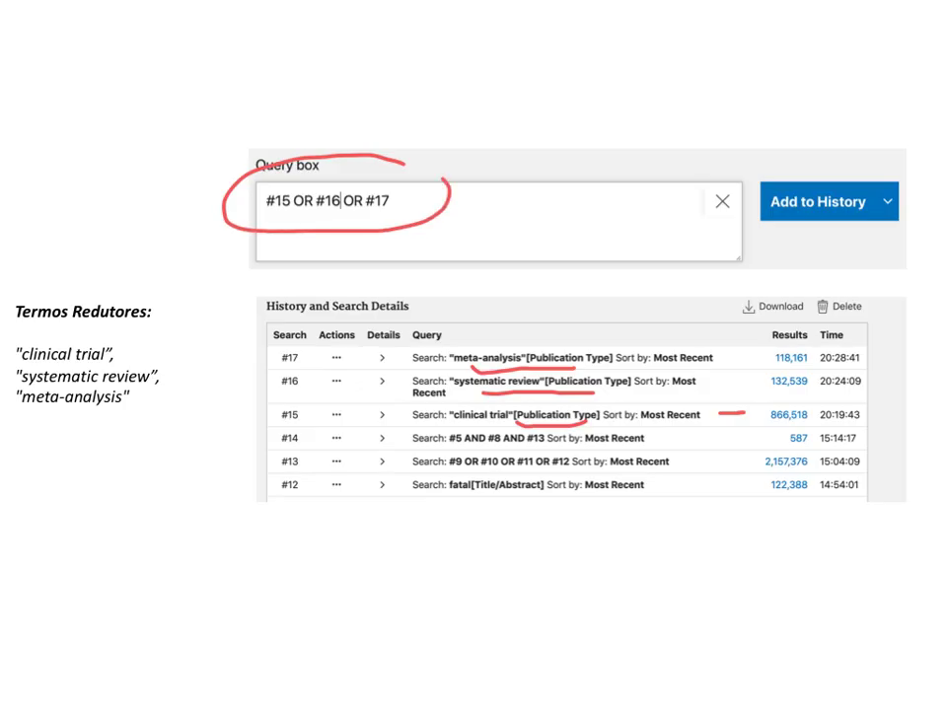
mouse_move(254, 418)
left_mouse_down()
mouse_move(227, 426)
mouse_move(260, 382)
mouse_move(241, 368)
left_mouse_up()
Mark the '#14 AND #18' query and search #19, narrowing 587 results to 106
key("Right")
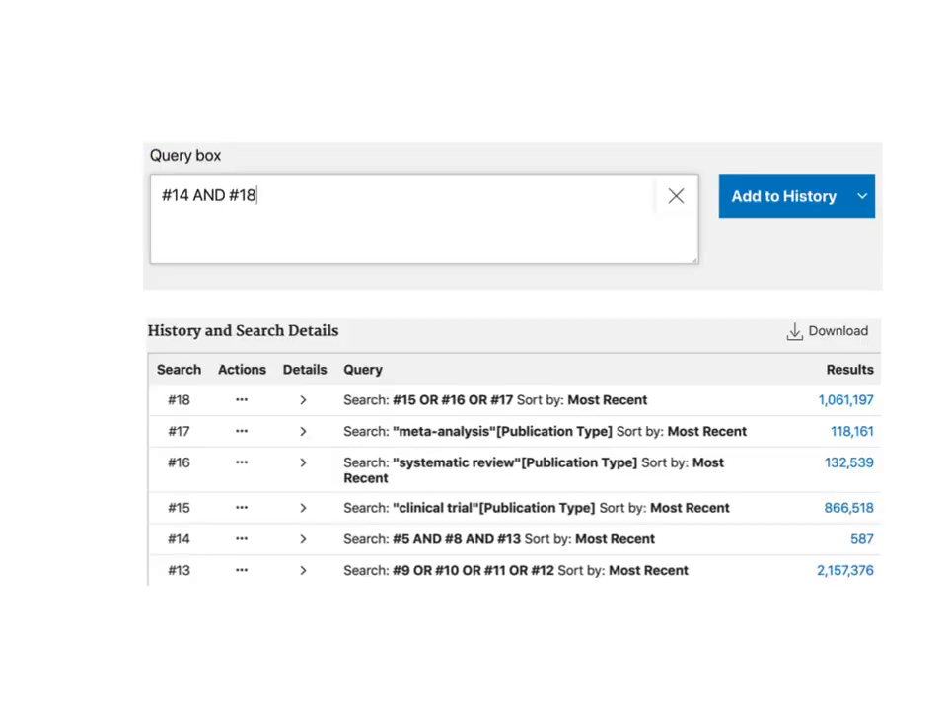
mouse_move(190, 385)
left_mouse_down()
mouse_move(158, 391)
mouse_move(187, 414)
mouse_move(202, 387)
left_mouse_up()
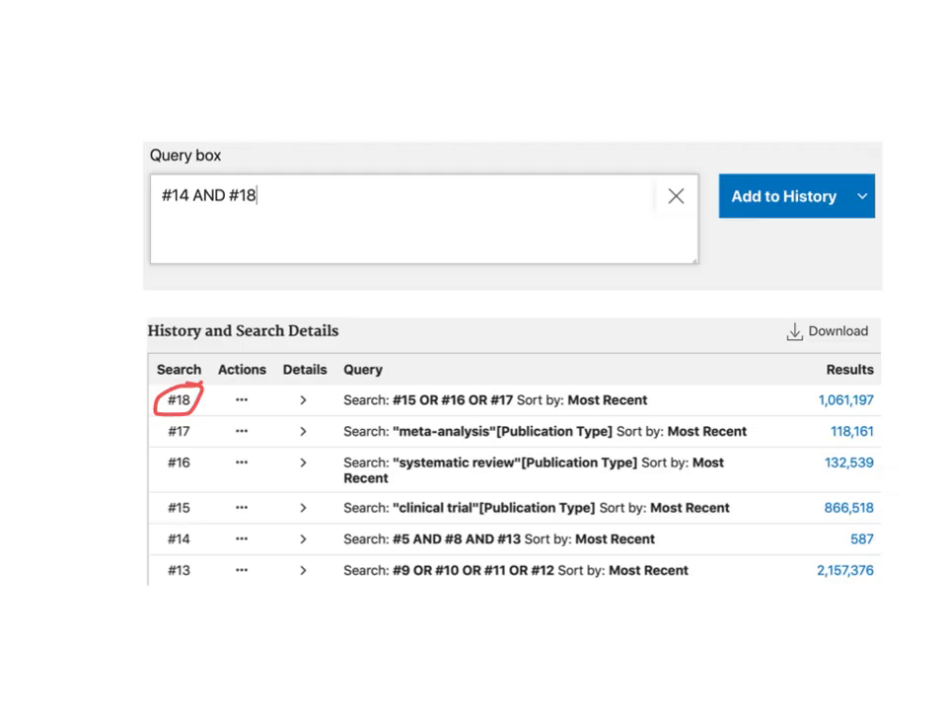
left_click_drag(400, 413, 454, 412)
mouse_move(148, 540)
left_mouse_down()
mouse_move(105, 539)
mouse_move(99, 514)
mouse_move(100, 398)
mouse_move(138, 399)
left_mouse_up()
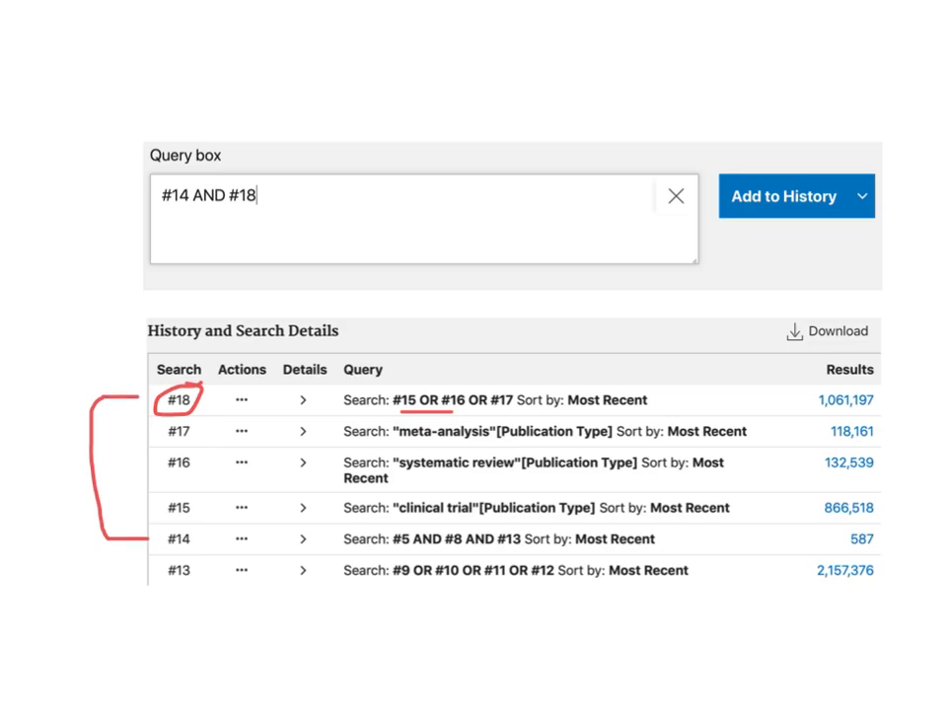
left_click_drag(165, 223, 273, 216)
mouse_move(882, 140)
left_mouse_down()
mouse_move(857, 180)
mouse_move(866, 167)
left_mouse_up()
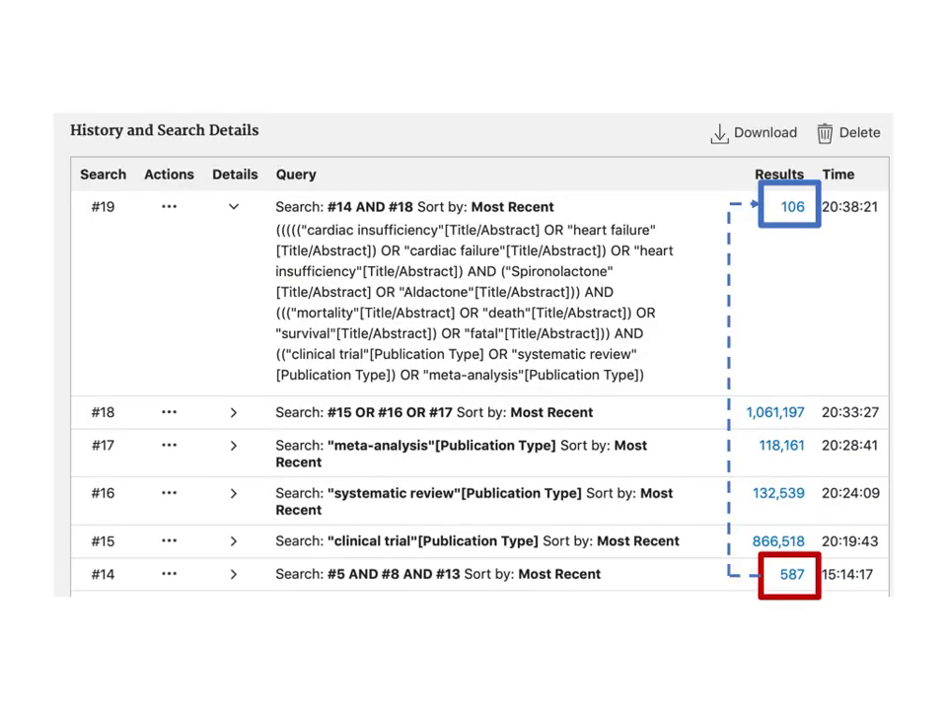
Expand search #19's details, copy its full expanded query, and open its 106 articles
mouse_move(718, 583)
left_mouse_down()
mouse_move(708, 576)
mouse_move(702, 463)
mouse_move(703, 237)
mouse_move(708, 185)
mouse_move(726, 184)
left_mouse_up()
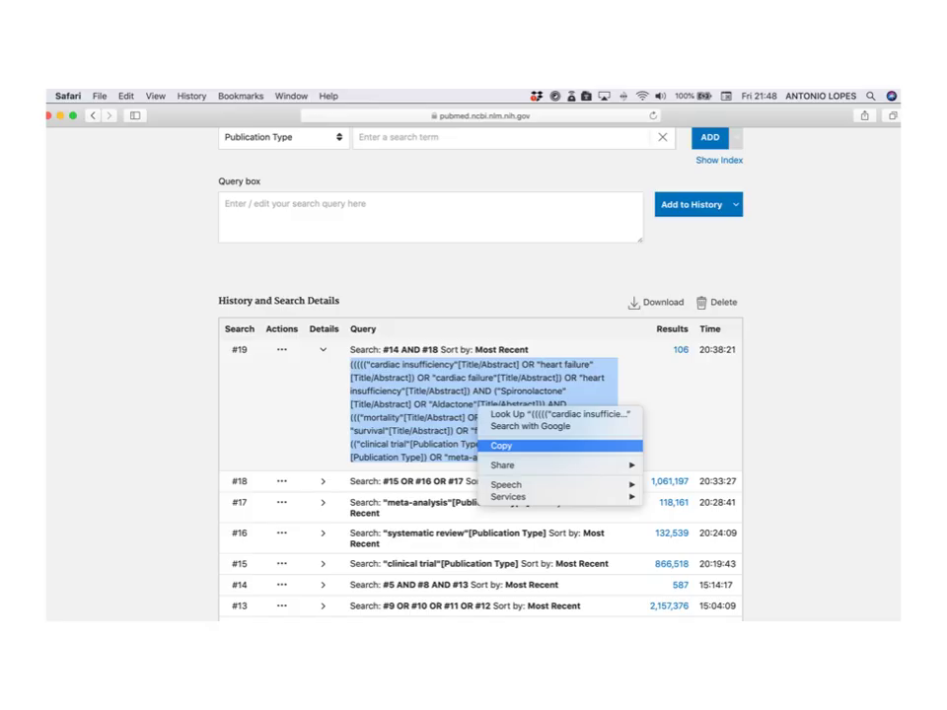
mouse_move(341, 299)
left_mouse_down()
mouse_move(320, 306)
mouse_move(301, 340)
mouse_move(345, 321)
mouse_move(339, 298)
left_mouse_up()
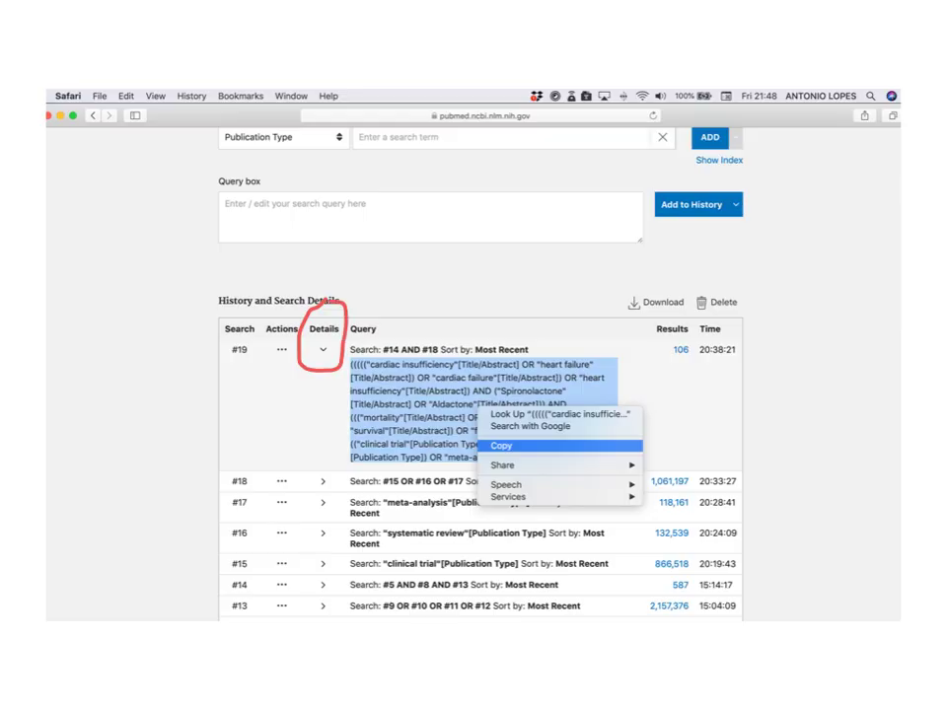
left_click_drag(318, 359, 317, 371)
mouse_move(367, 330)
left_mouse_down()
mouse_move(339, 380)
mouse_move(333, 422)
mouse_move(345, 463)
left_mouse_up()
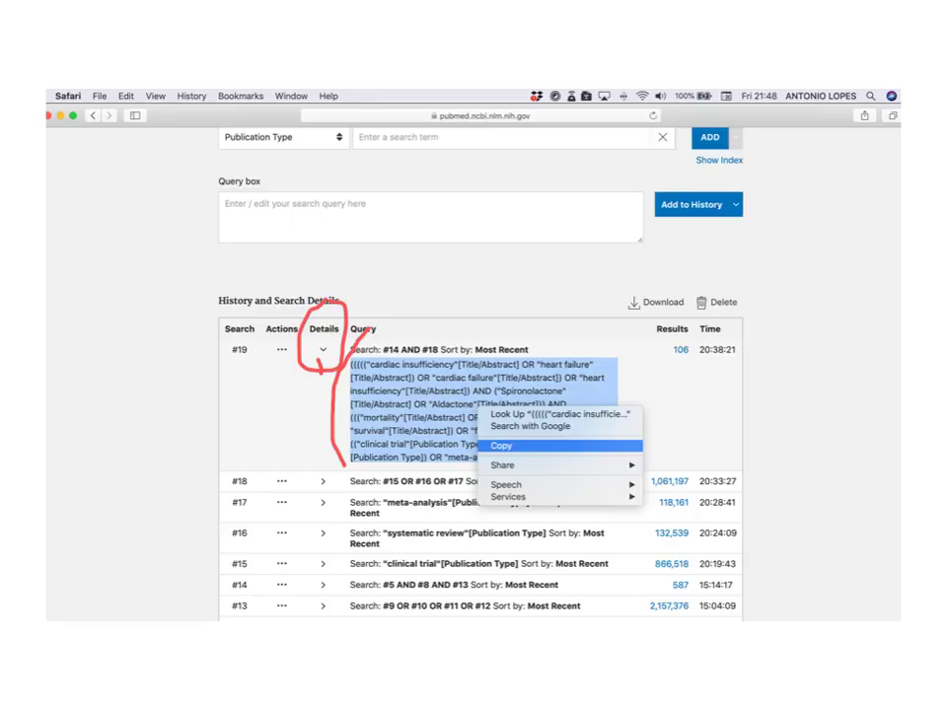
mouse_move(702, 341)
left_mouse_down()
mouse_move(681, 336)
mouse_move(663, 361)
mouse_move(696, 336)
left_mouse_up()
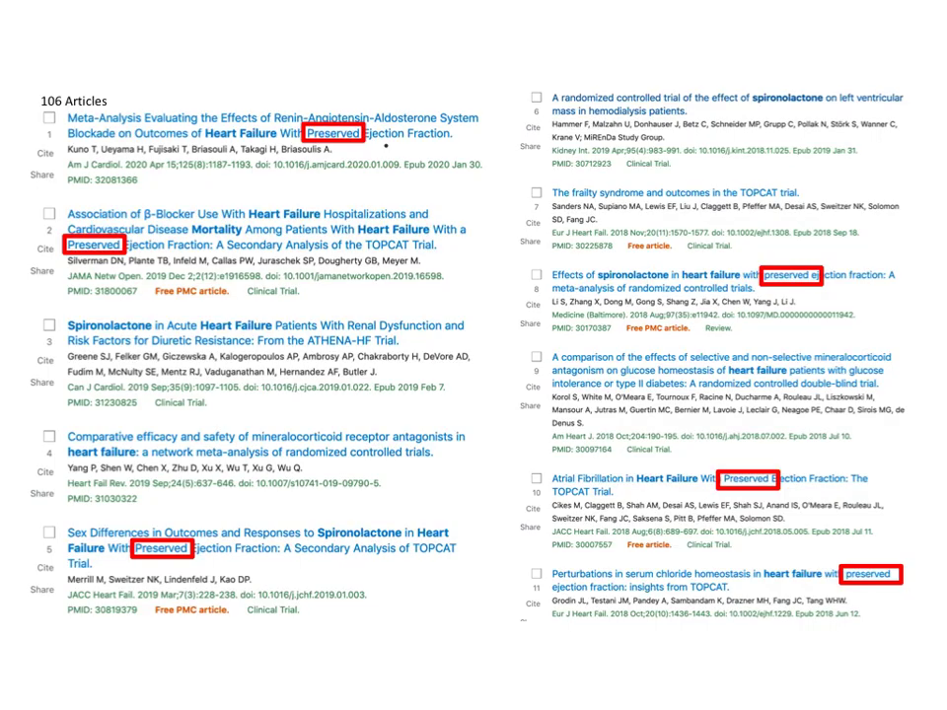
Review the 106 articles, then run the pasted full query as search #1
left_click_drag(414, 148, 499, 141)
left_click_drag(302, 146, 327, 161)
mouse_move(62, 262)
left_mouse_down()
mouse_move(112, 268)
mouse_move(151, 251)
left_mouse_up()
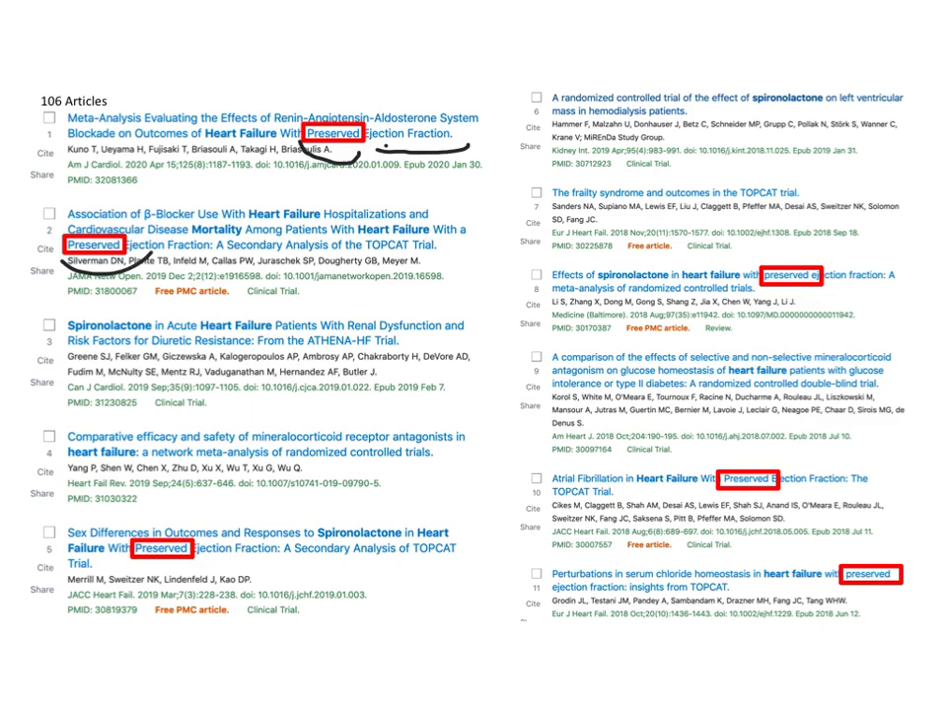
left_click_drag(119, 556, 150, 563)
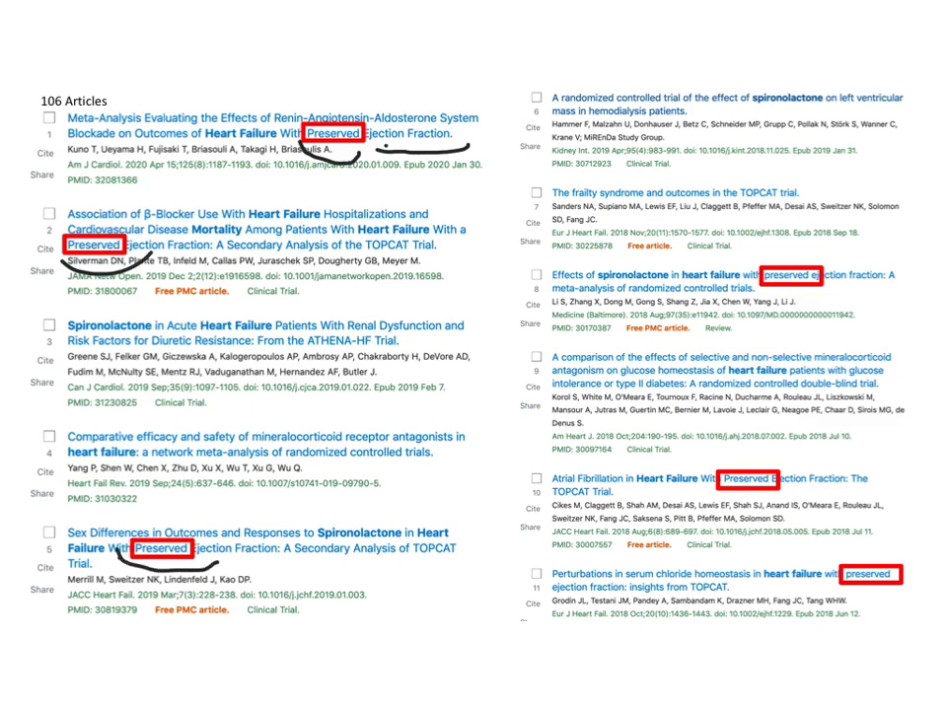
left_click_drag(699, 481, 797, 521)
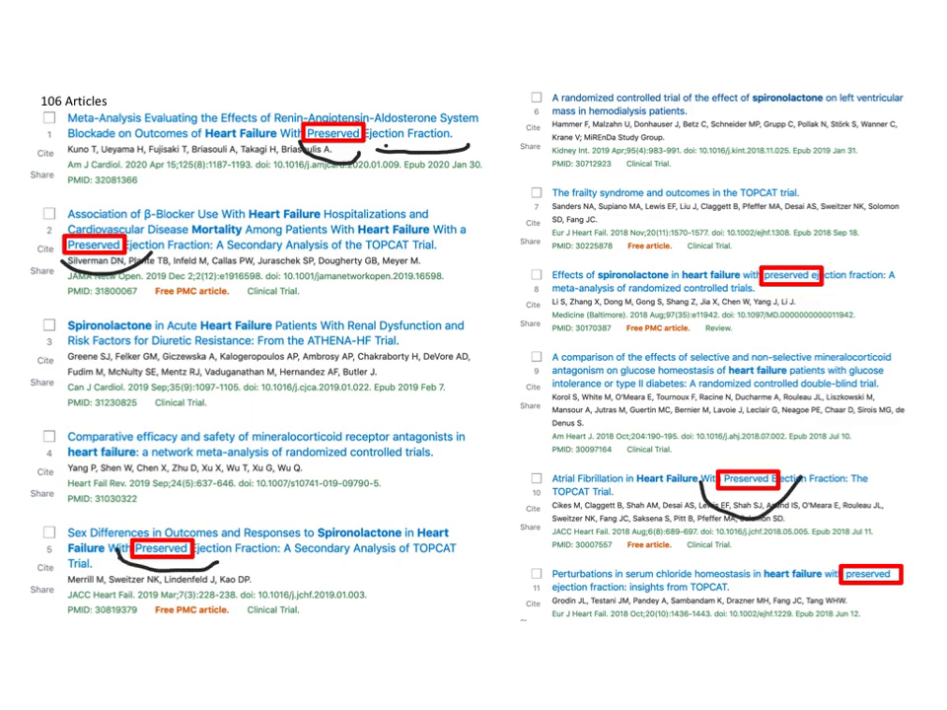
left_click_drag(757, 285, 804, 306)
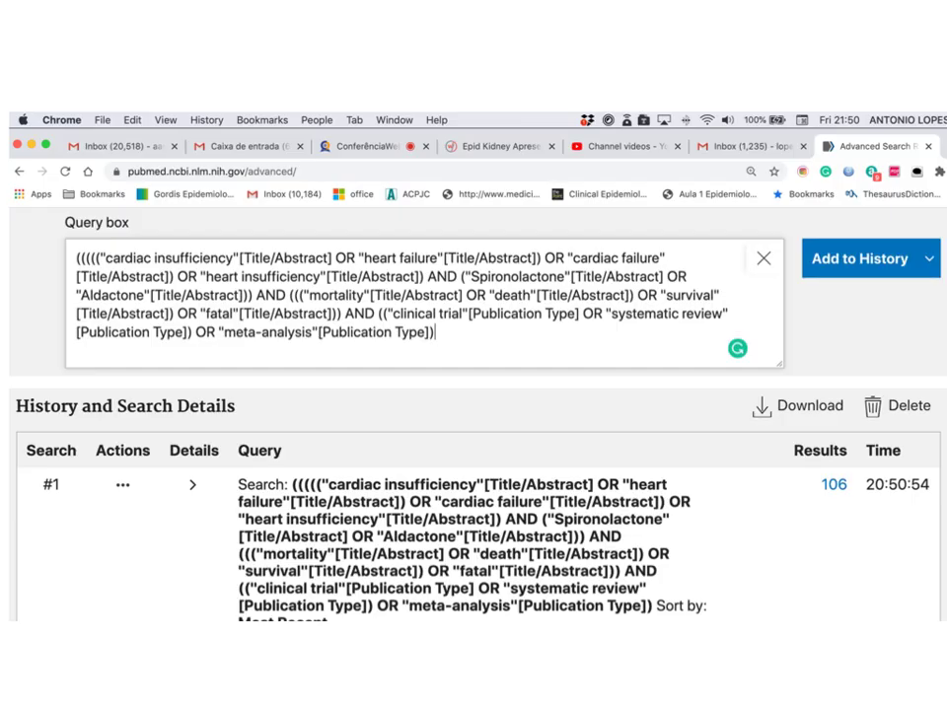
mouse_move(688, 179)
left_mouse_down()
mouse_move(638, 229)
mouse_move(659, 231)
left_mouse_up()
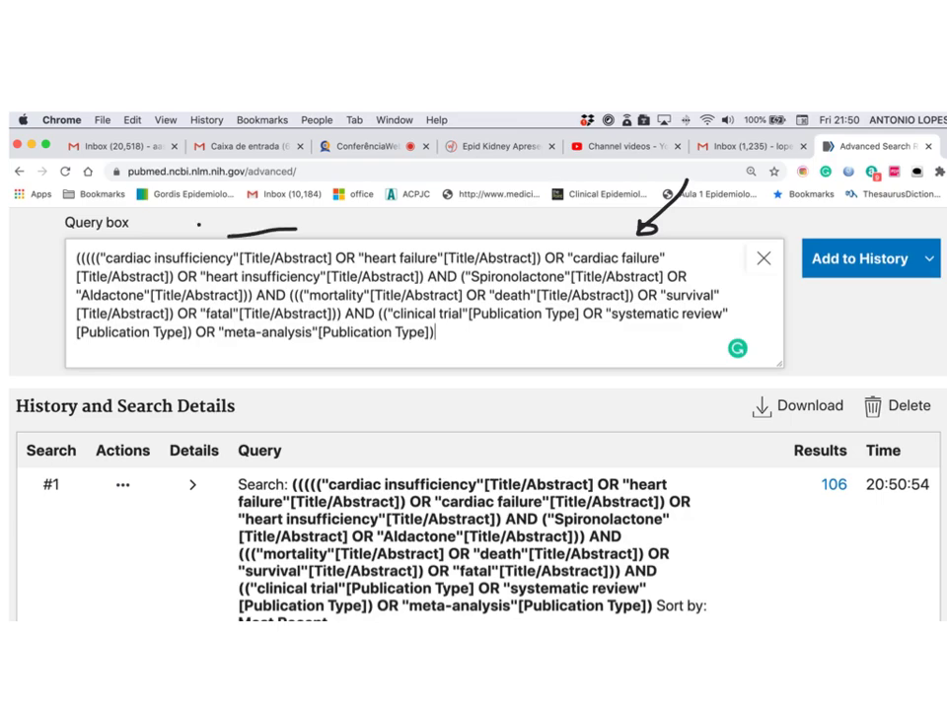
left_click_drag(229, 237, 296, 229)
mouse_move(520, 377)
left_mouse_down()
mouse_move(719, 383)
mouse_move(789, 347)
left_mouse_up()
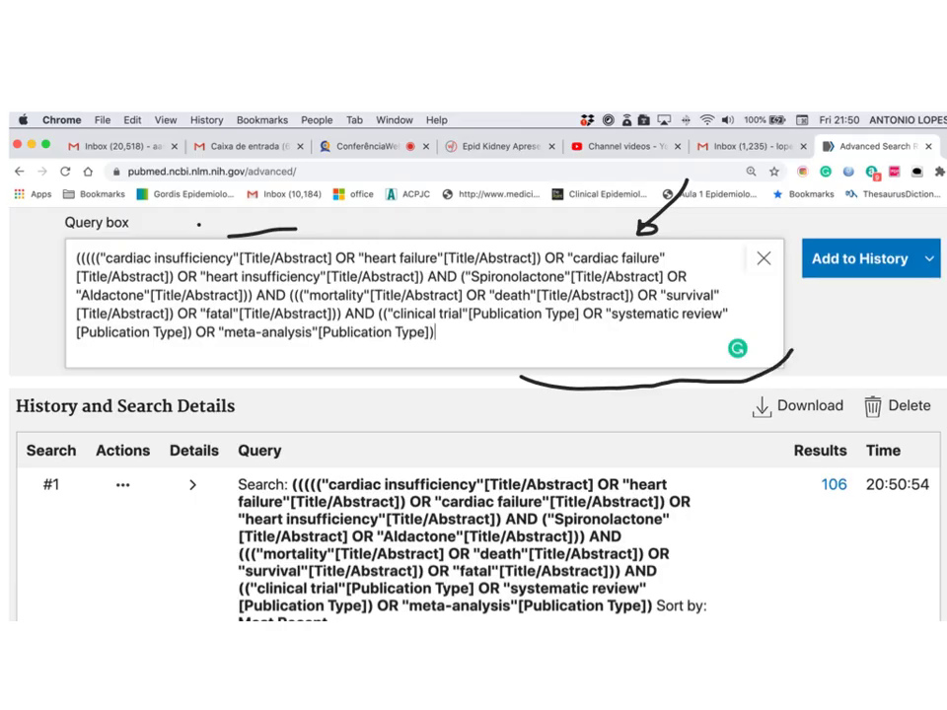
mouse_move(868, 456)
left_mouse_down()
mouse_move(819, 449)
mouse_move(847, 515)
mouse_move(867, 456)
left_mouse_up()
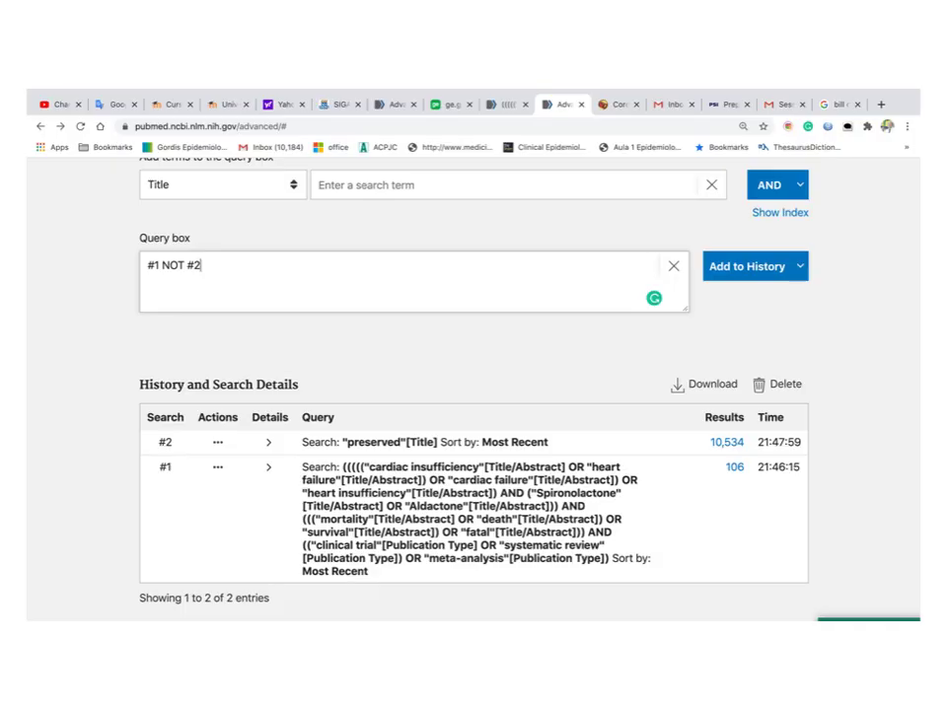
Highlight search #1 with 106 results and search #2's "preserved"[Title] query
mouse_move(193, 449)
left_mouse_down()
mouse_move(143, 458)
mouse_move(191, 465)
left_mouse_up()
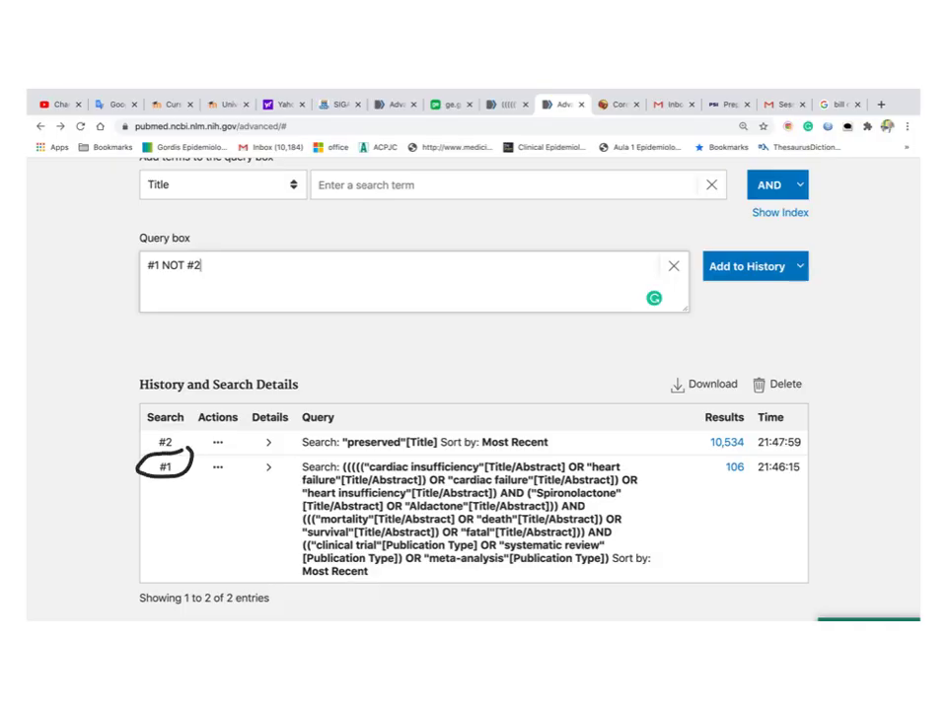
mouse_move(758, 455)
left_mouse_down()
mouse_move(708, 474)
mouse_move(760, 471)
left_mouse_up()
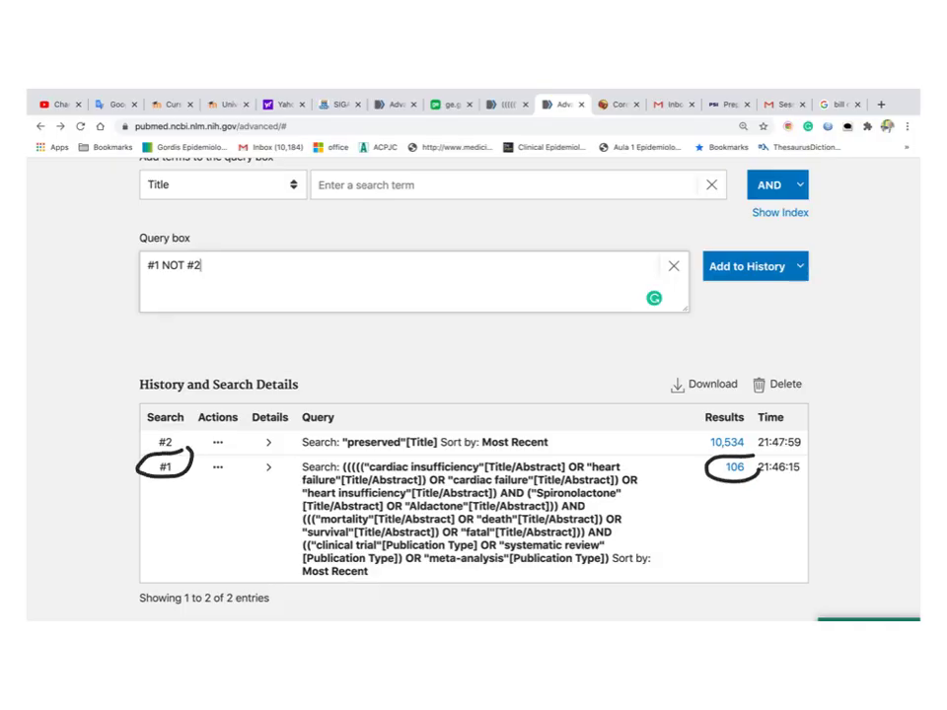
left_click_drag(105, 436, 141, 436)
left_click_drag(346, 453, 441, 453)
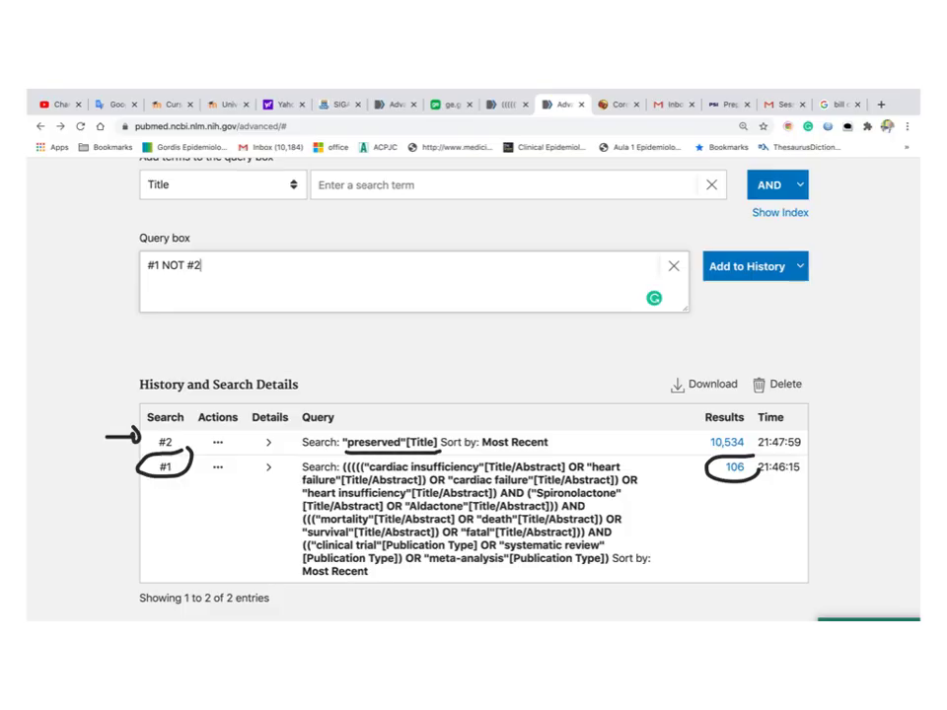
Mark the '#1 NOT #2' query and bracket history rows #1 through #3
left_click_drag(139, 281, 165, 283)
mouse_move(214, 210)
left_mouse_down()
mouse_move(171, 253)
mouse_move(210, 243)
mouse_move(225, 251)
left_mouse_up()
left_click_drag(259, 215, 211, 250)
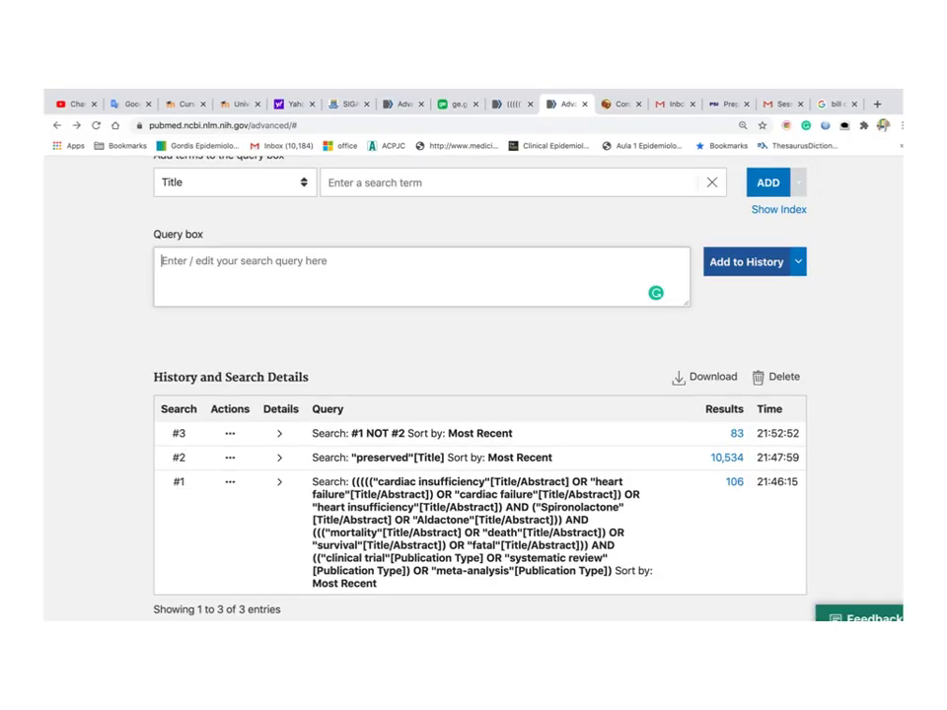
mouse_move(819, 483)
left_mouse_down()
mouse_move(841, 477)
mouse_move(836, 416)
mouse_move(804, 431)
left_mouse_up()
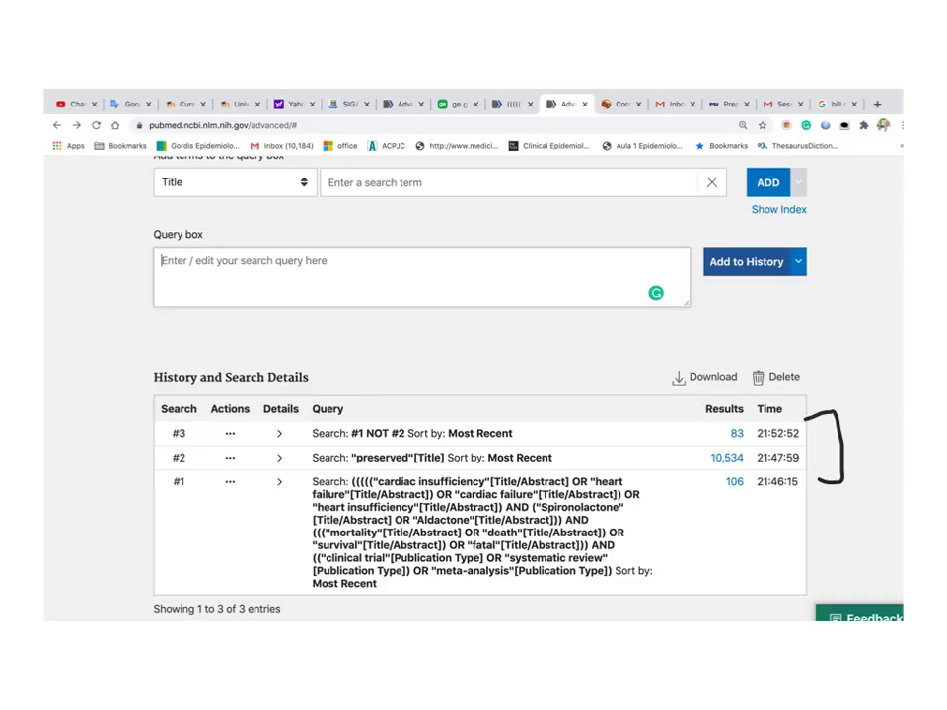
Compare the leading articles of the 106-article list with the 83-article list
mouse_move(839, 340)
left_mouse_down()
mouse_move(869, 367)
mouse_move(878, 333)
mouse_move(894, 347)
left_mouse_up()
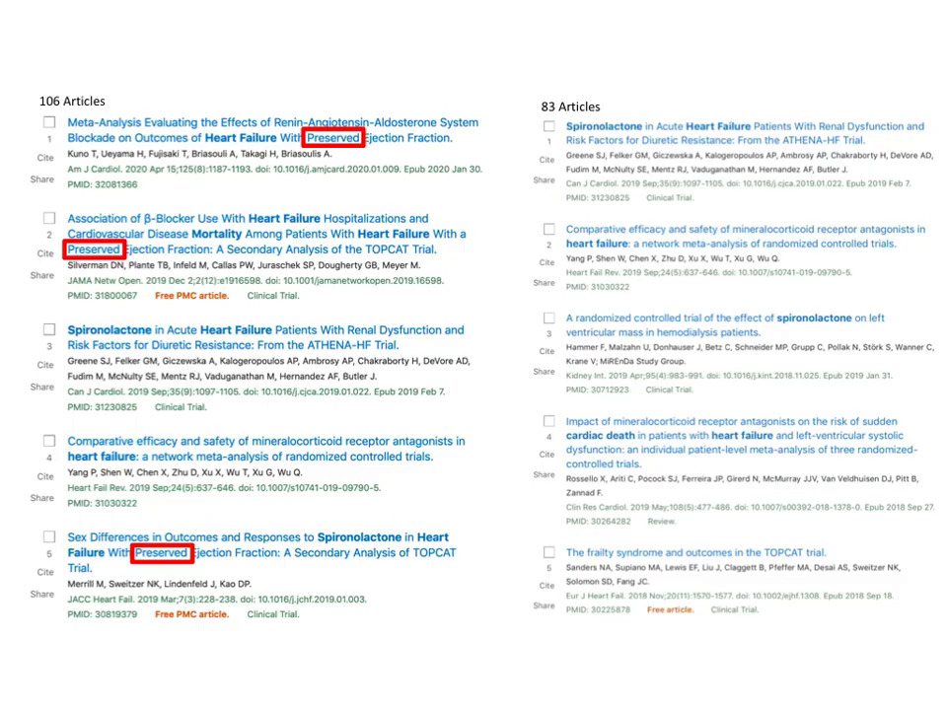
left_click_drag(611, 101, 645, 107)
left_click_drag(478, 139, 491, 142)
left_click_drag(477, 345, 497, 337)
left_click_drag(545, 141, 566, 145)
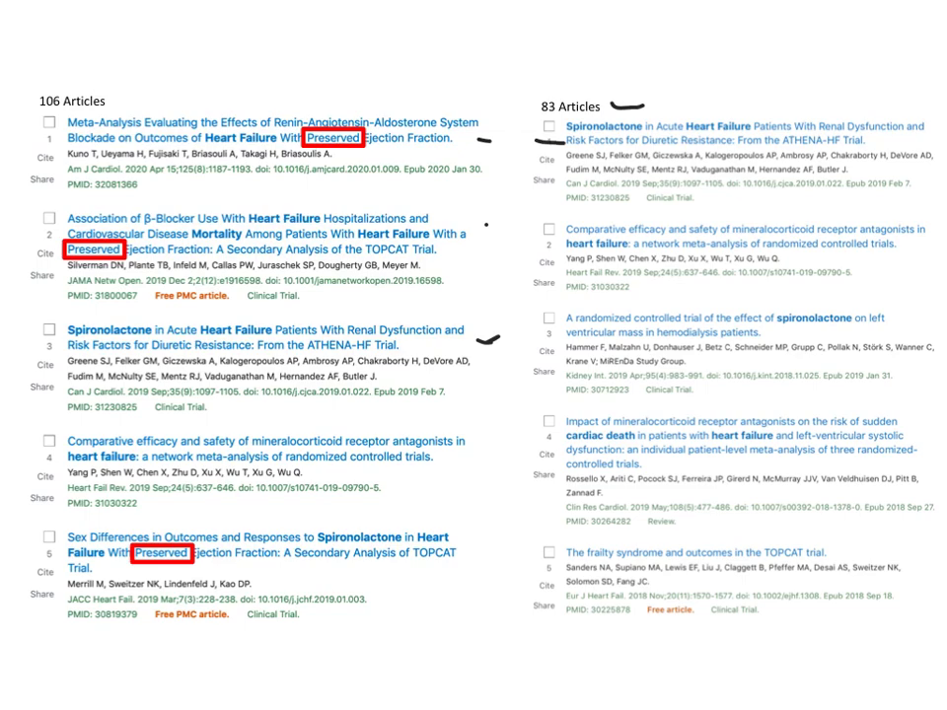
left_click_drag(522, 234, 535, 234)
left_click_drag(392, 579, 472, 567)
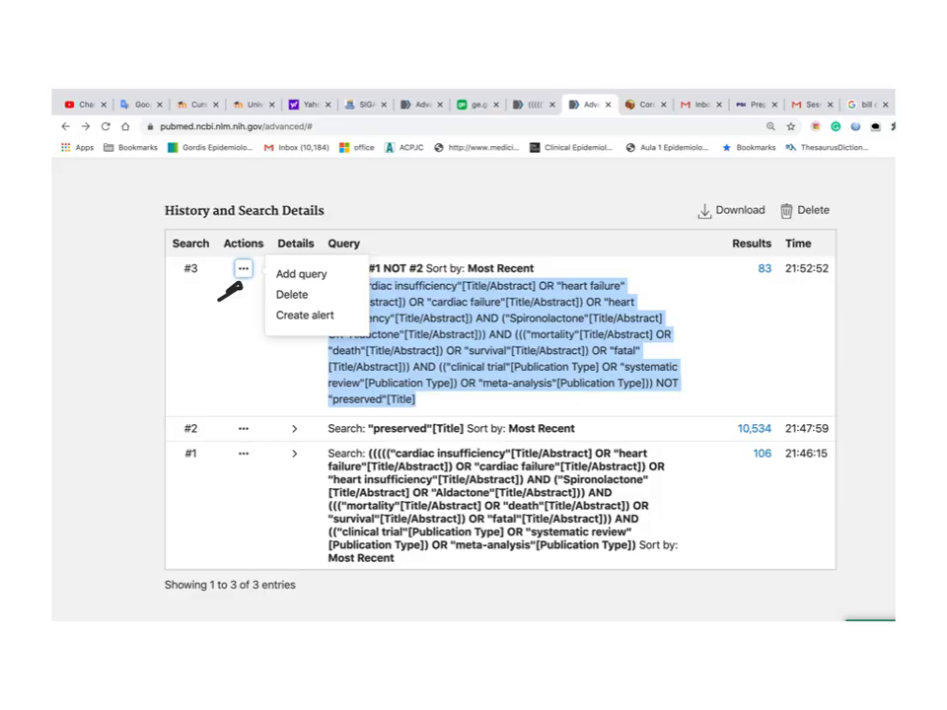
Point out Create alert for search #3 and outline the saved-search panel
mouse_move(264, 248)
left_mouse_down()
mouse_move(266, 326)
mouse_move(306, 329)
left_mouse_up()
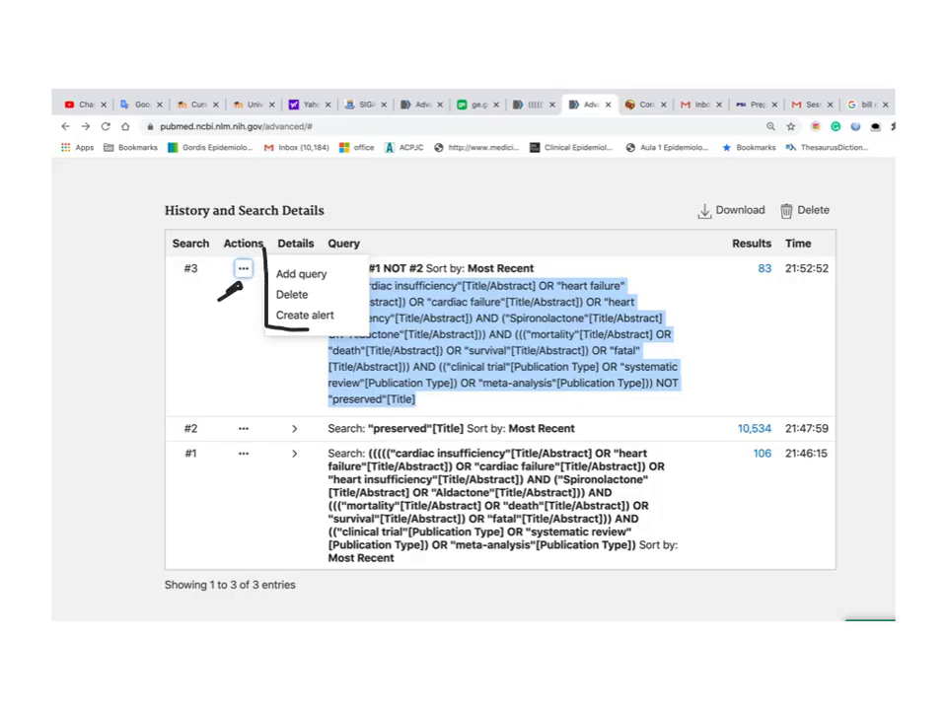
left_click_drag(230, 329, 263, 316)
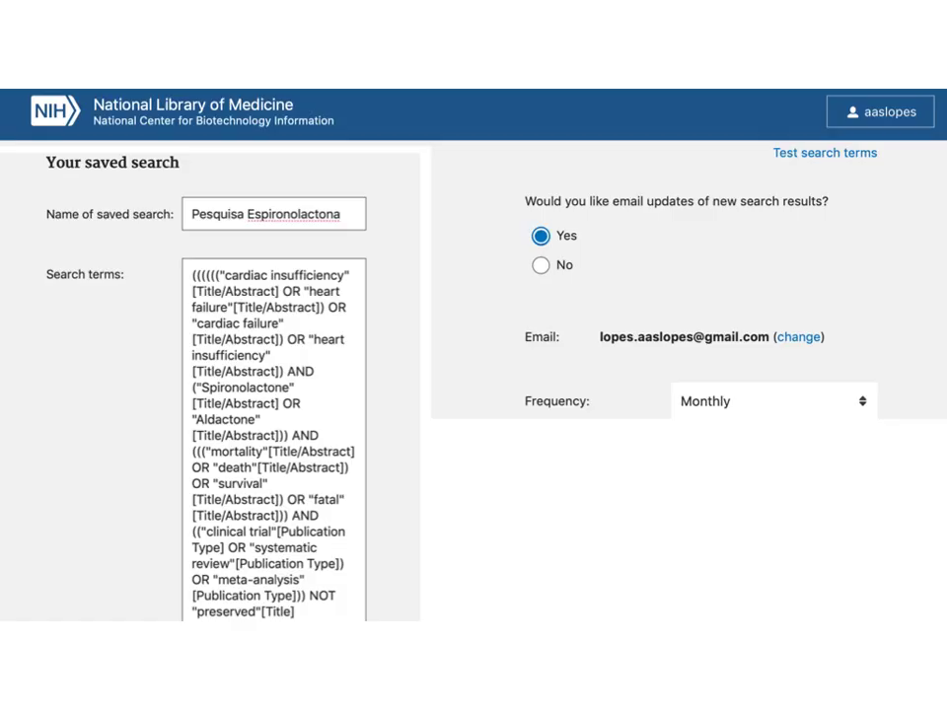
mouse_move(227, 143)
left_mouse_down()
mouse_move(350, 141)
mouse_move(443, 202)
mouse_move(431, 326)
mouse_move(436, 627)
left_mouse_up()
Mark the terms, name Pesquisa Espironolactona, email updates Yes, alert address and Monthly frequency
left_click_drag(168, 259, 158, 345)
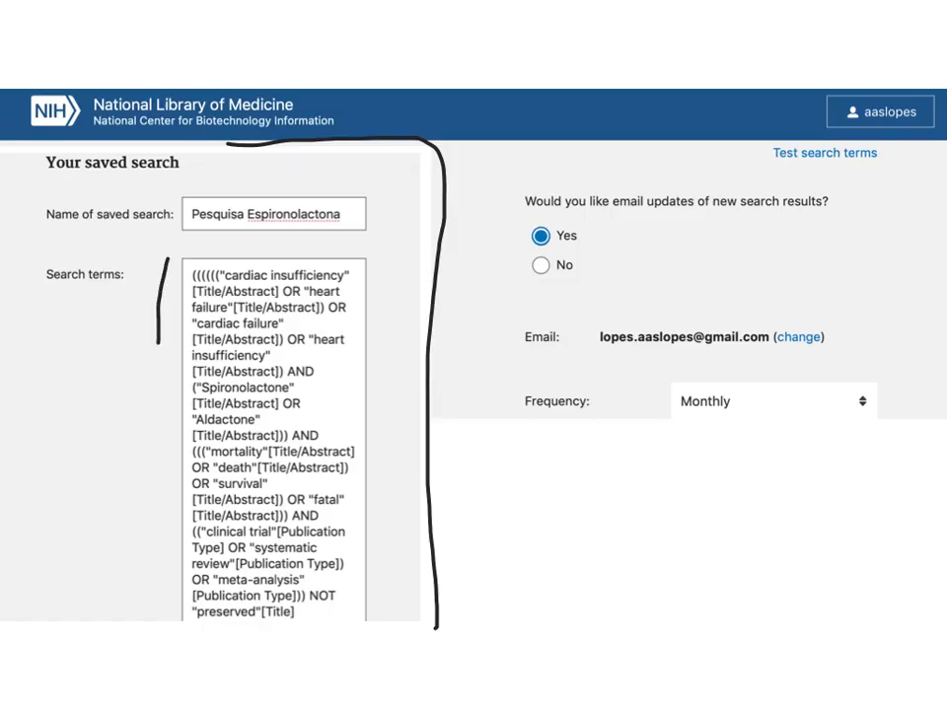
mouse_move(226, 238)
left_mouse_down()
mouse_move(312, 241)
mouse_move(400, 215)
mouse_move(350, 185)
mouse_move(254, 186)
left_mouse_up()
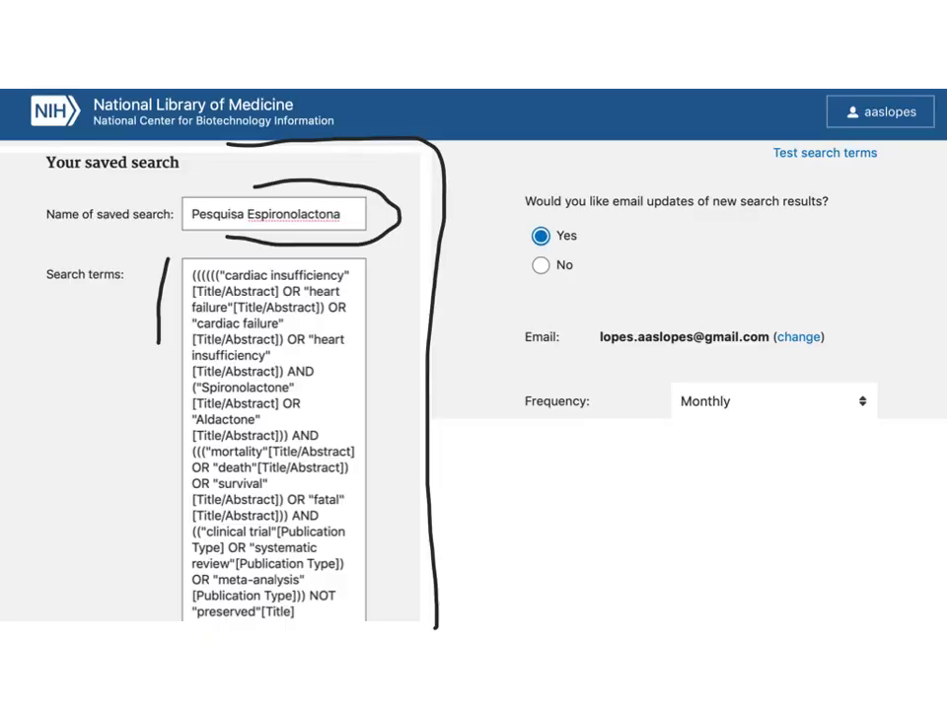
mouse_move(492, 263)
left_mouse_down()
mouse_move(524, 239)
mouse_move(521, 251)
left_mouse_up()
mouse_move(886, 74)
left_mouse_down()
mouse_move(839, 83)
mouse_move(777, 131)
left_mouse_up()
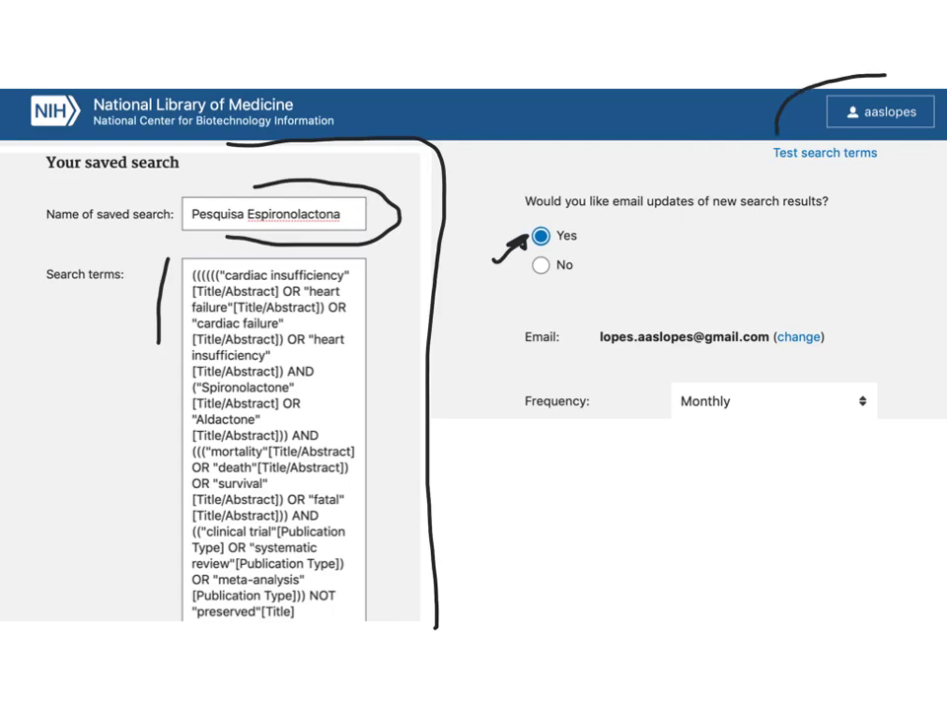
left_click_drag(659, 361, 735, 361)
left_click_drag(801, 401, 846, 381)
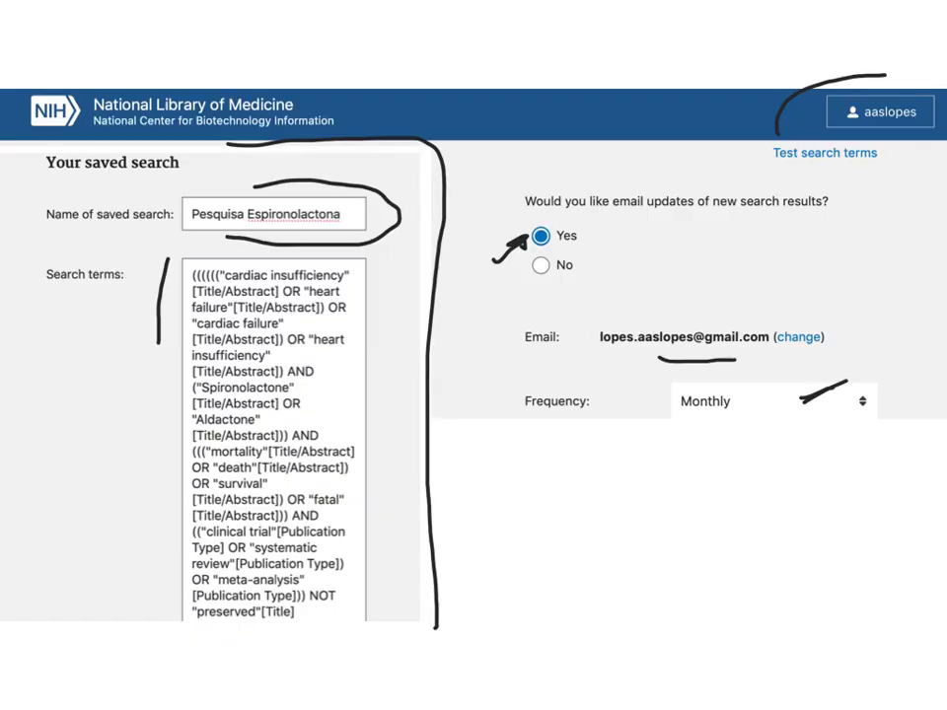
key("Right")
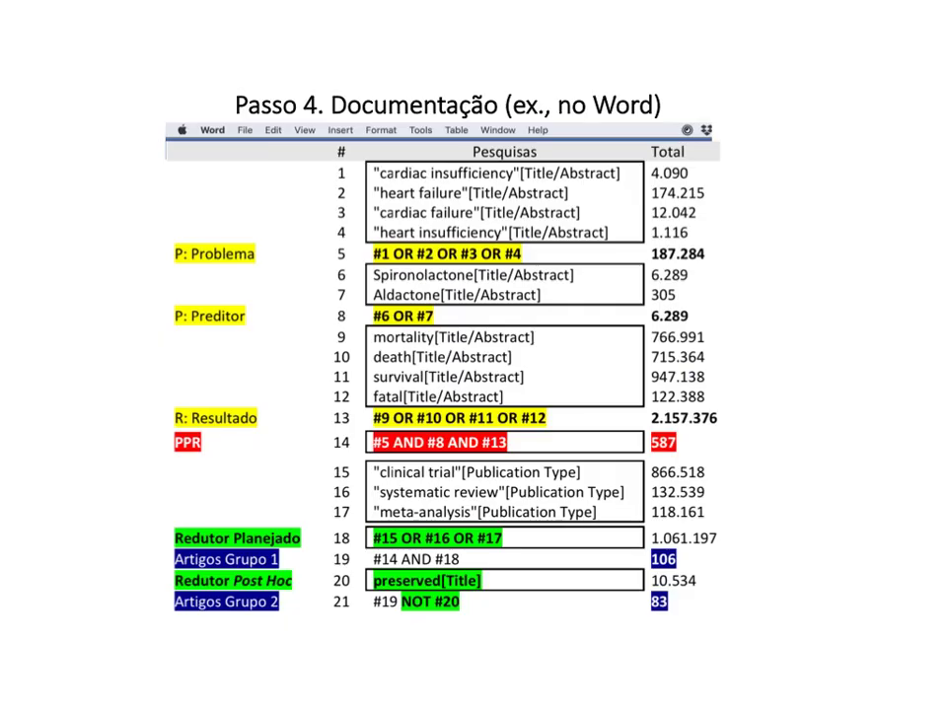